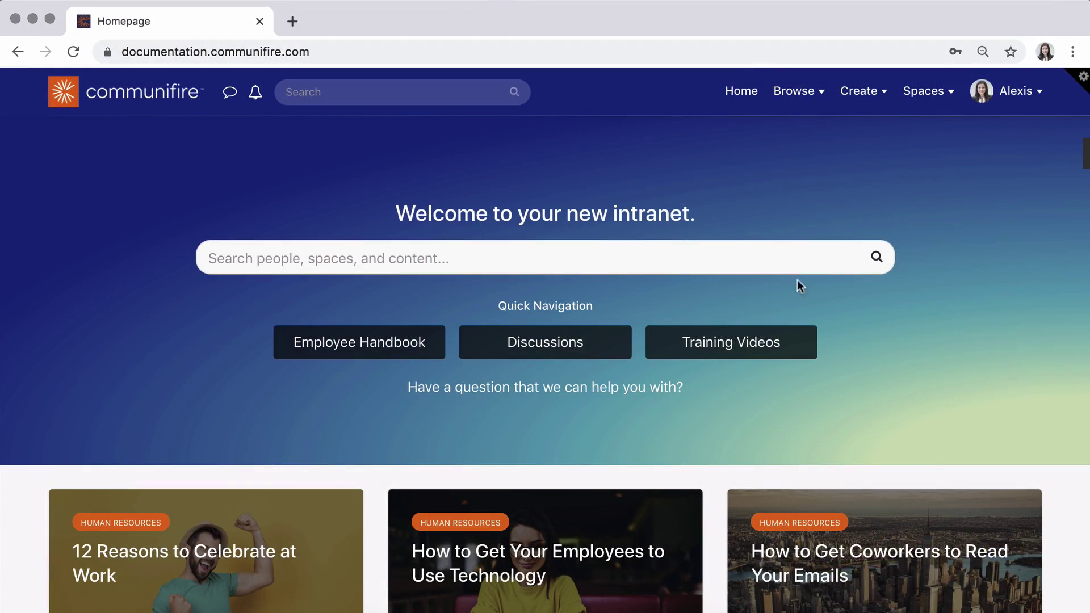
Go to the personal calendar and begin connecting a Google account from its account settings
{"action": "left_click", "coordinate": [1015, 90]}
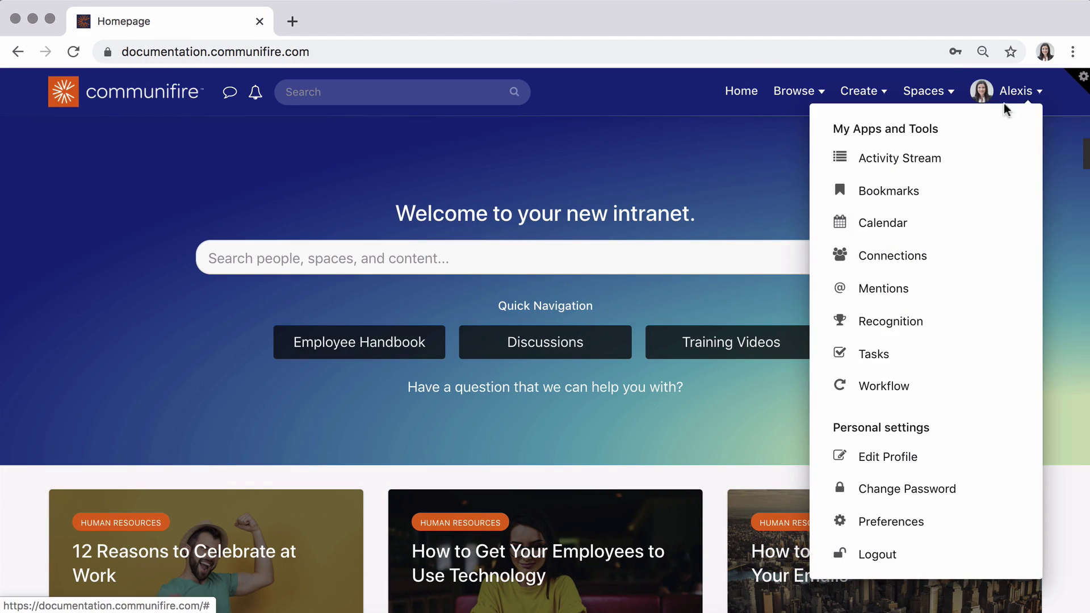
{"action": "left_click", "coordinate": [883, 223]}
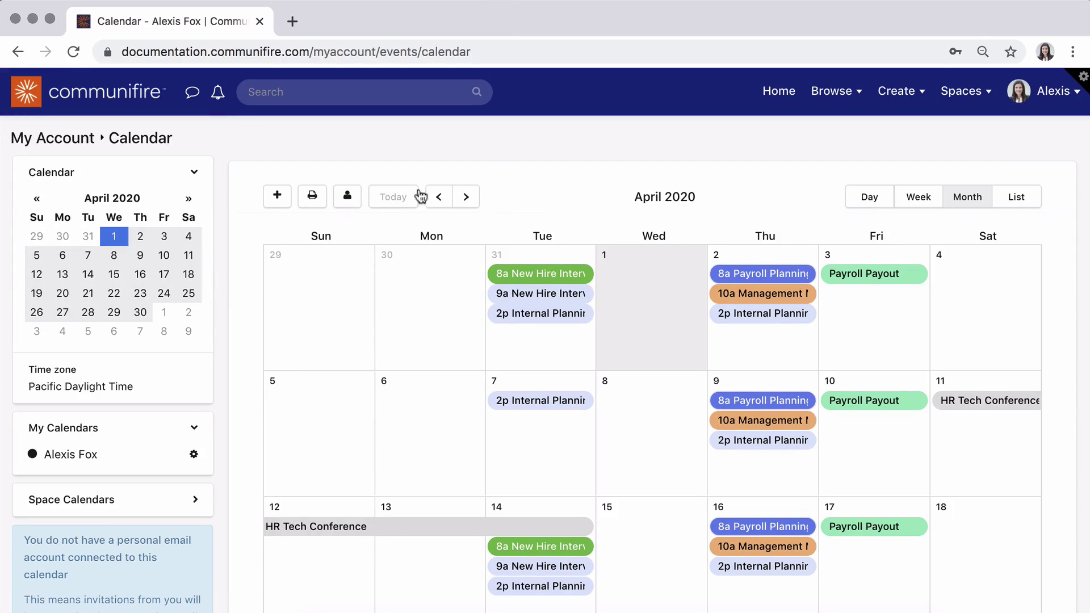
{"action": "left_click", "coordinate": [358, 199]}
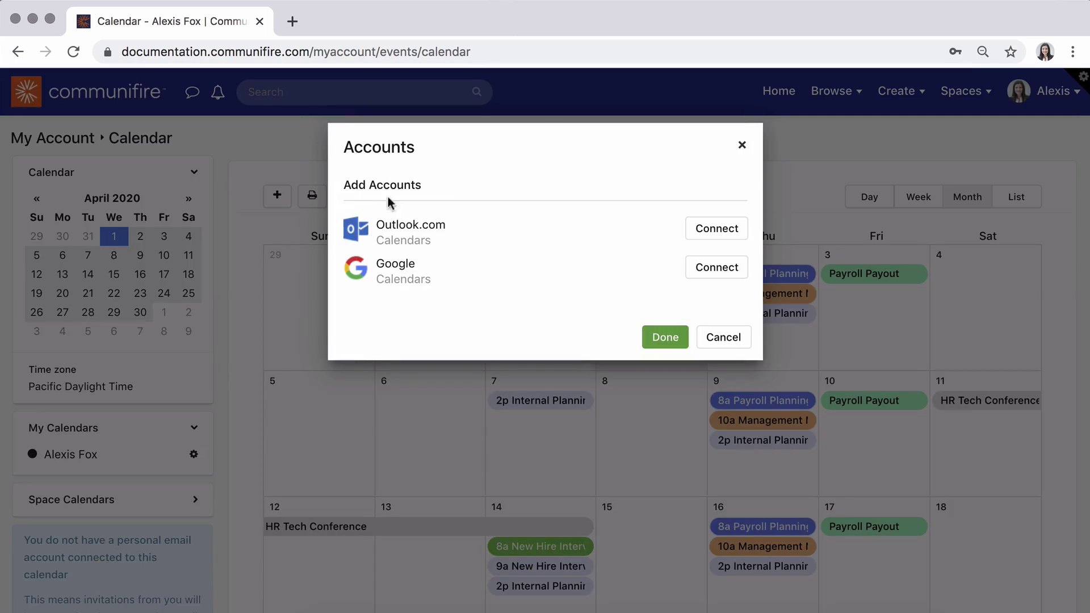
{"action": "left_click", "coordinate": [721, 272]}
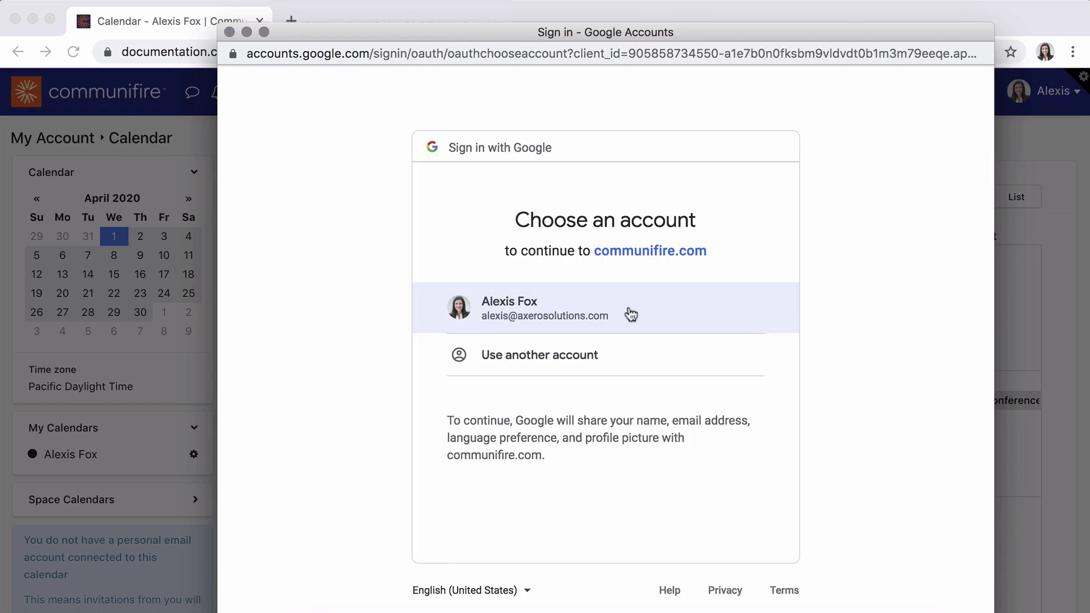
Sign in with the existing Google account and allow Communifire access to contacts and calendars
{"action": "left_click", "coordinate": [630, 314]}
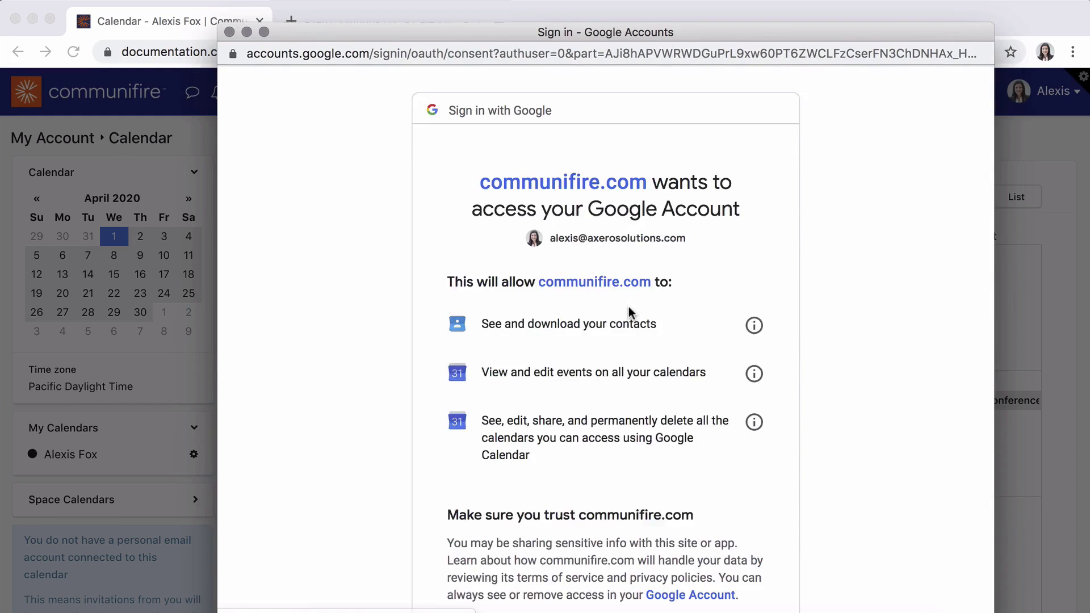
{"action": "scroll", "coordinate": [629, 306], "scroll_direction": "down", "scroll_amount": 2}
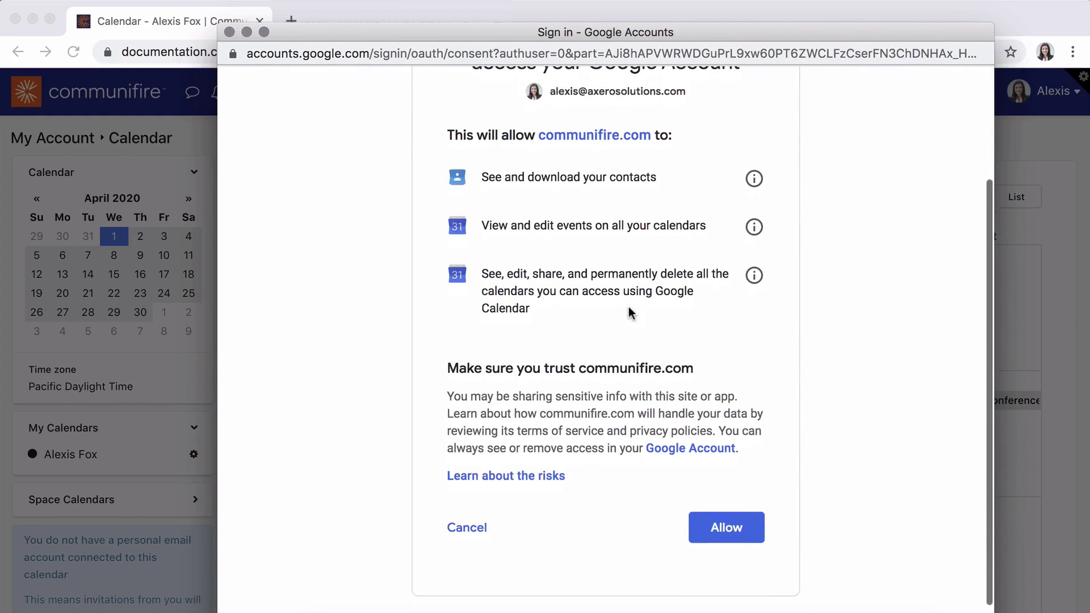
{"action": "left_click", "coordinate": [740, 525]}
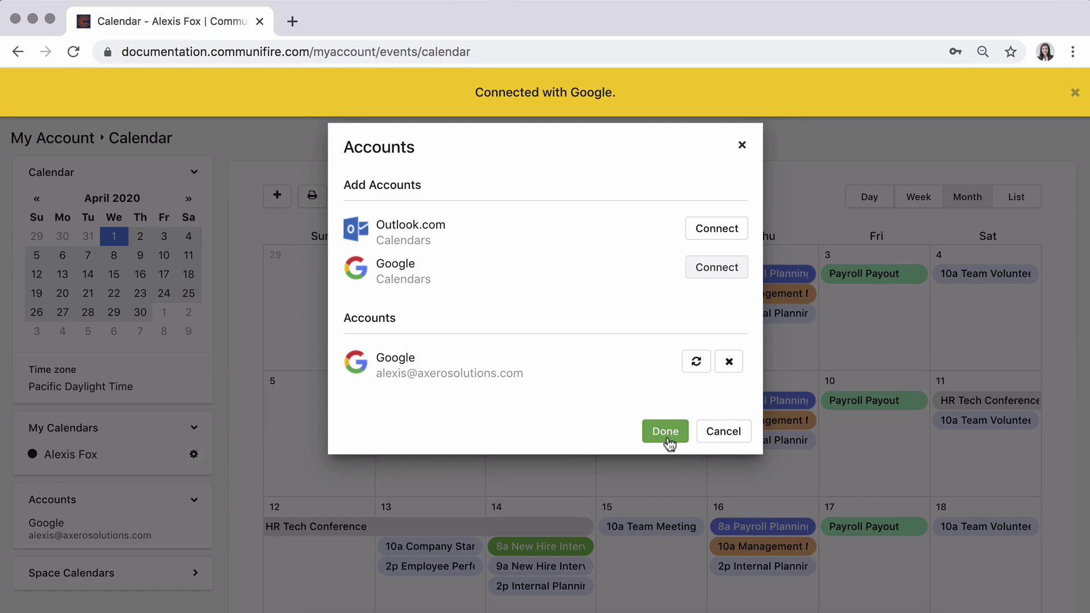
Close the Accounts dialog to show Google events in the April 2020 month view
{"action": "left_click", "coordinate": [665, 432]}
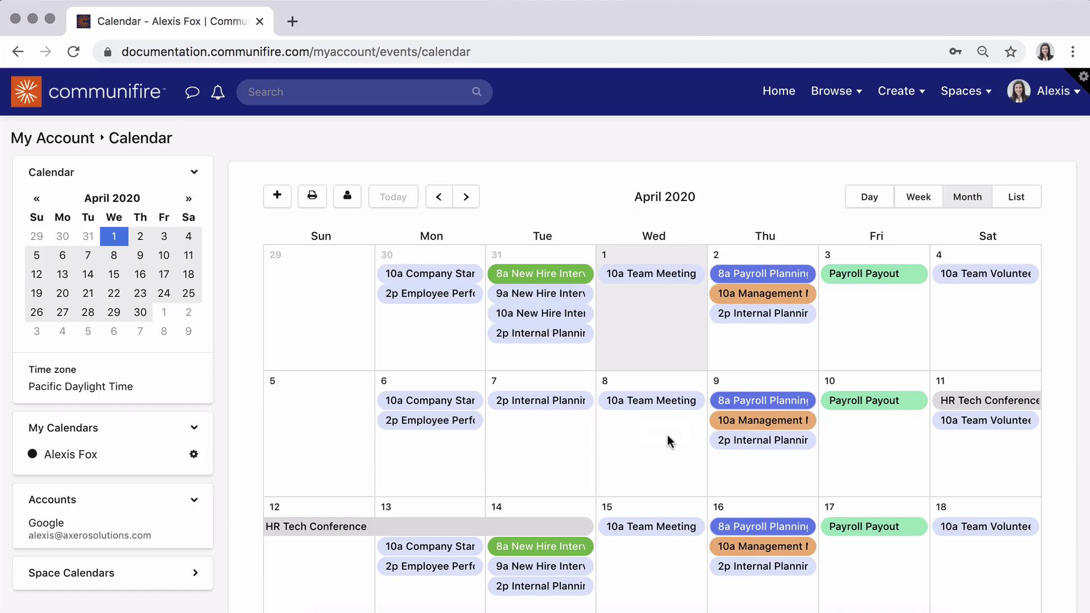